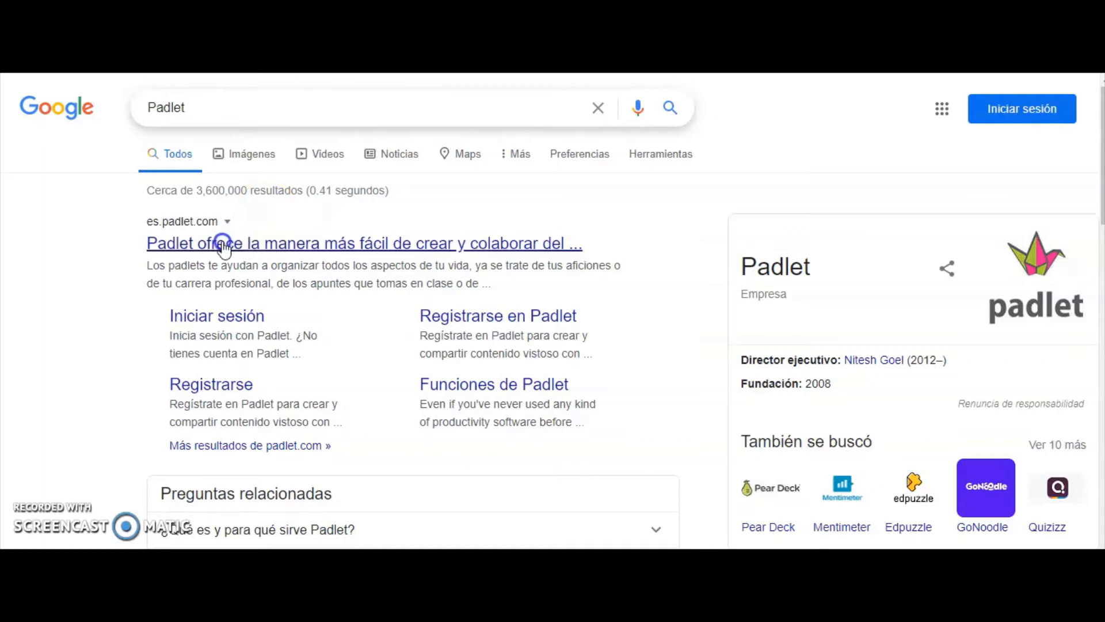
Open the Padlet website from the search results and start the free sign-up.
click(178, 243)
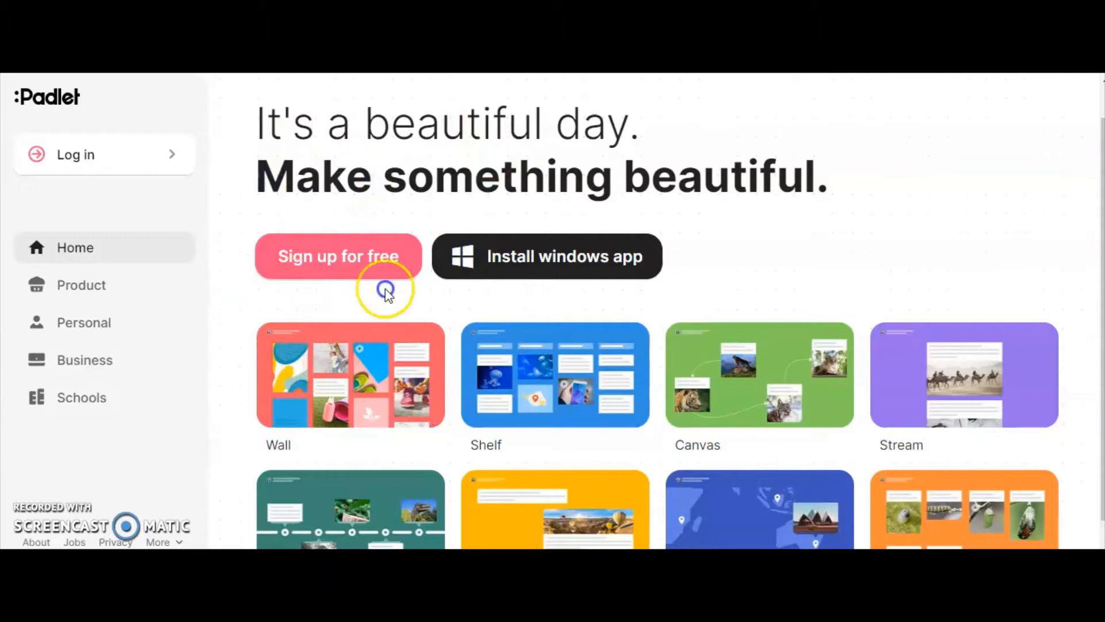
click(347, 260)
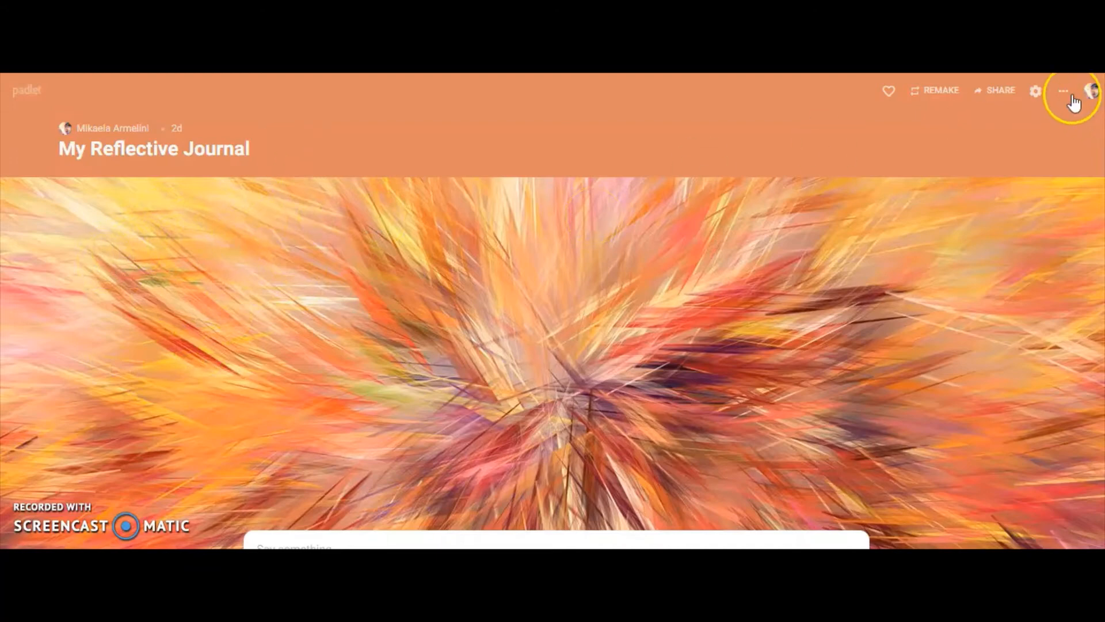
Review the My Reflective Journal padlet's settings, from title, description and address to wallpaper, color scheme, font and reactions.
click(1036, 91)
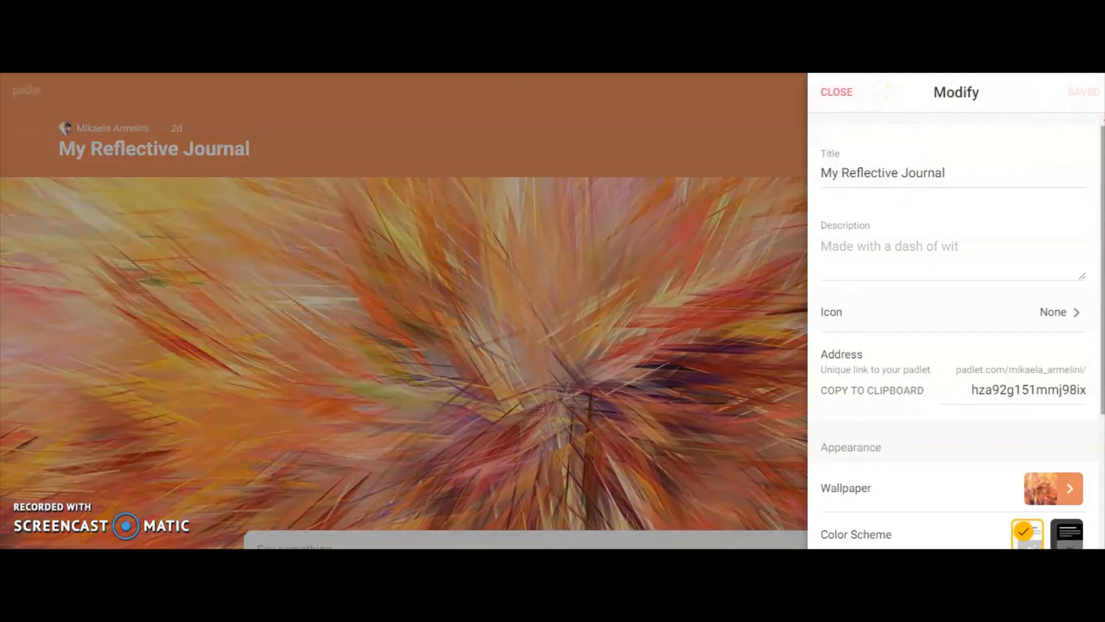
mouse_move(1103, 231)
mouse_down()
mouse_move(1103, 241)
mouse_move(1103, 230)
mouse_up()
scroll(1103, 231, down, 2)
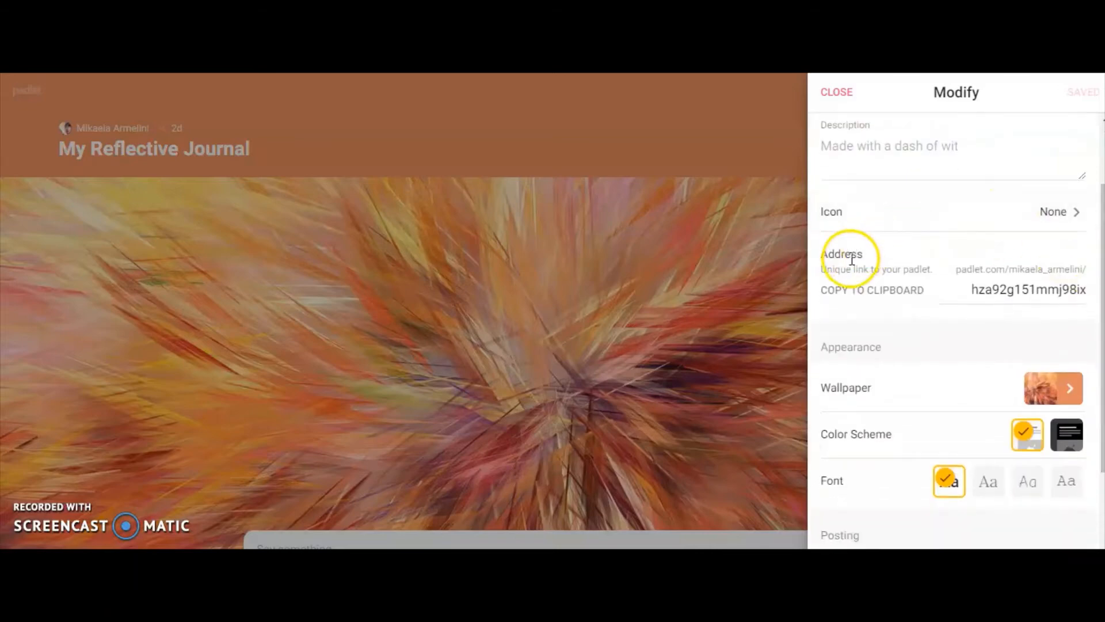
scroll(1102, 288, down, 2)
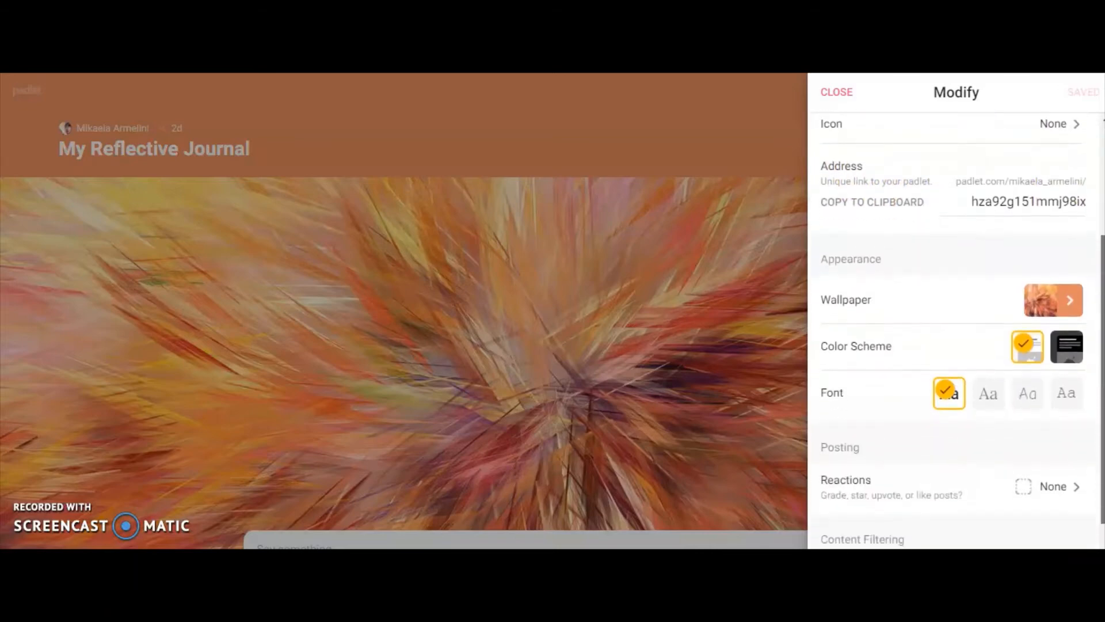
scroll(1103, 287, down, 3)
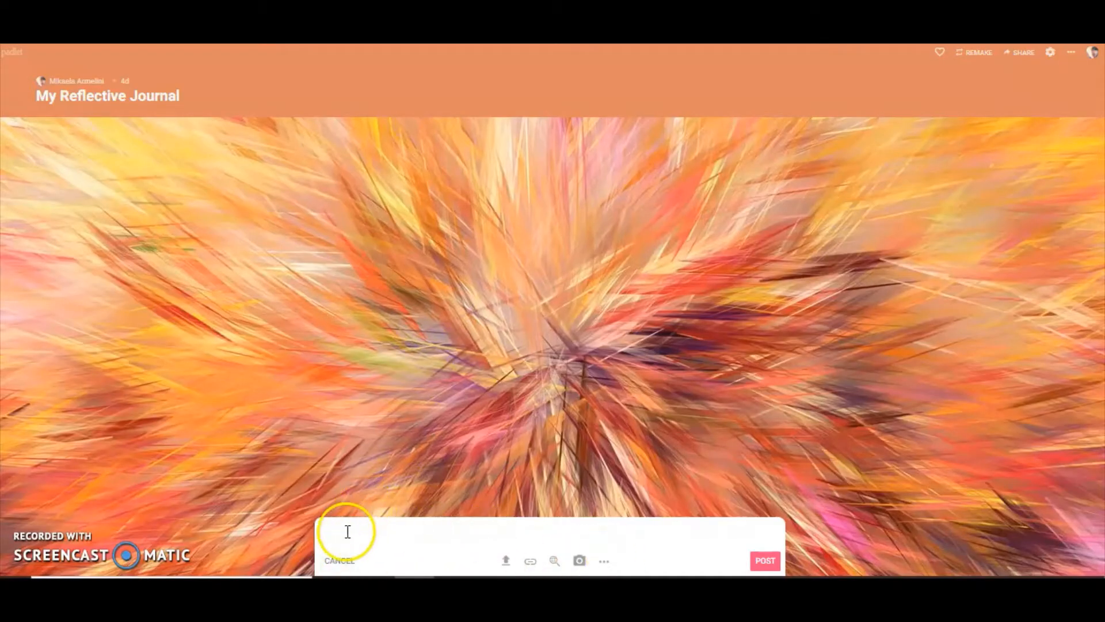
Start a new post and examine the full list of attachment types it can hold.
click(346, 530)
click(366, 530)
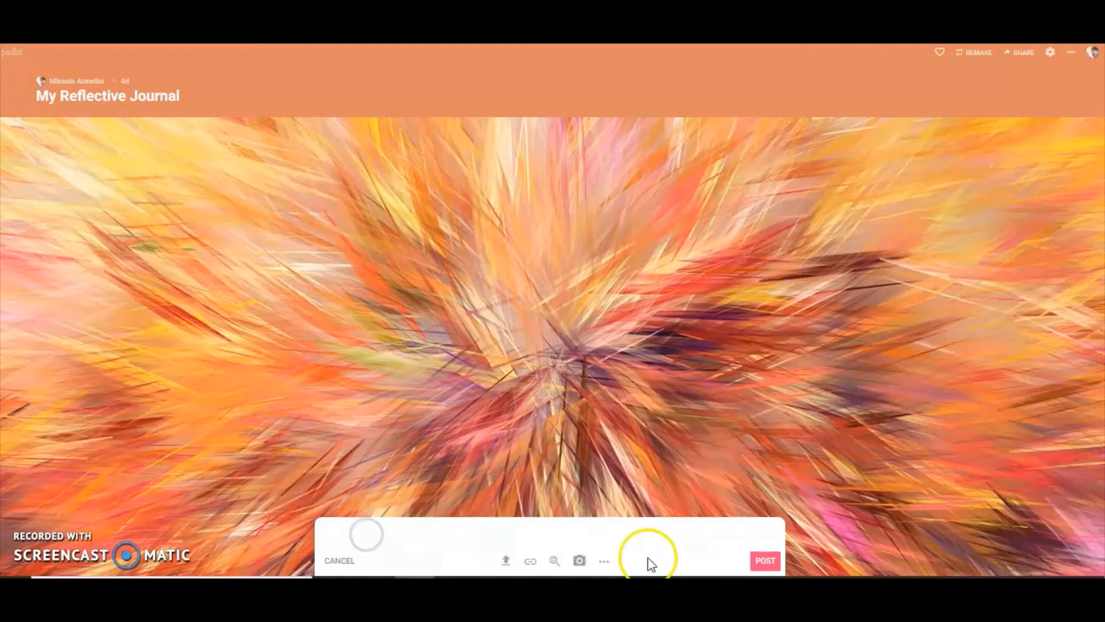
click(603, 562)
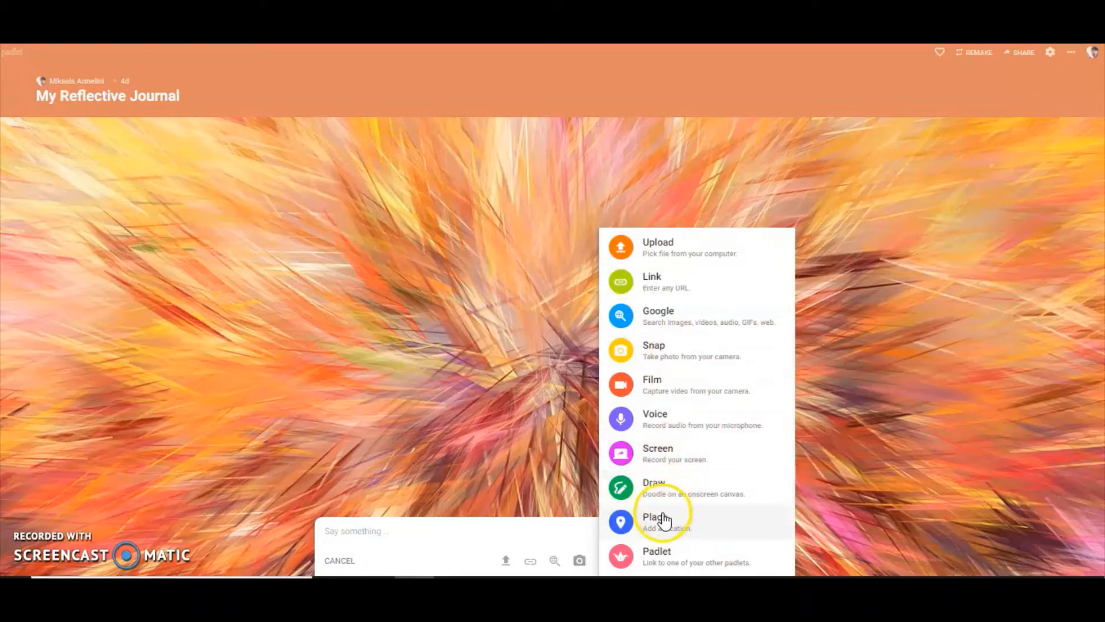
click(538, 537)
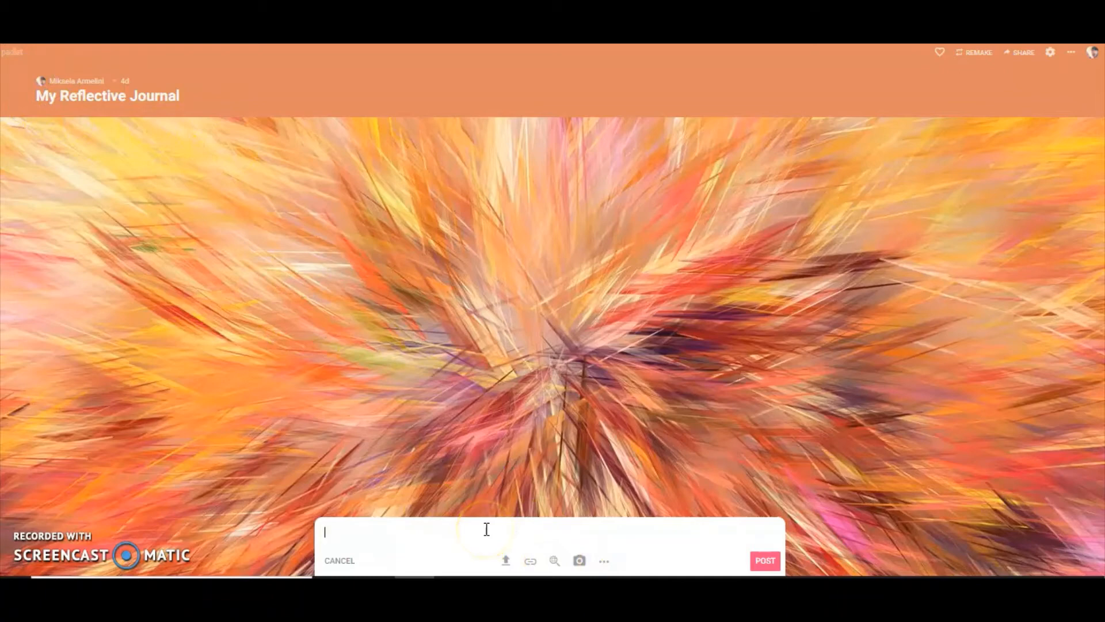
Write "Metacognition" in the new post and make the word bold.
double_click(371, 531)
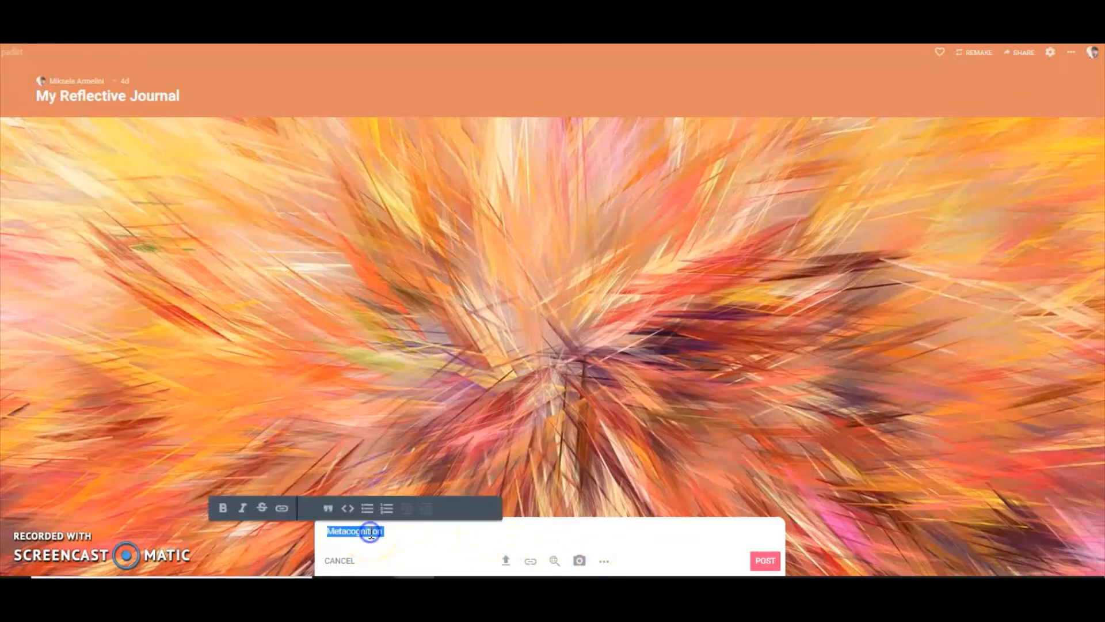
click(223, 508)
click(406, 535)
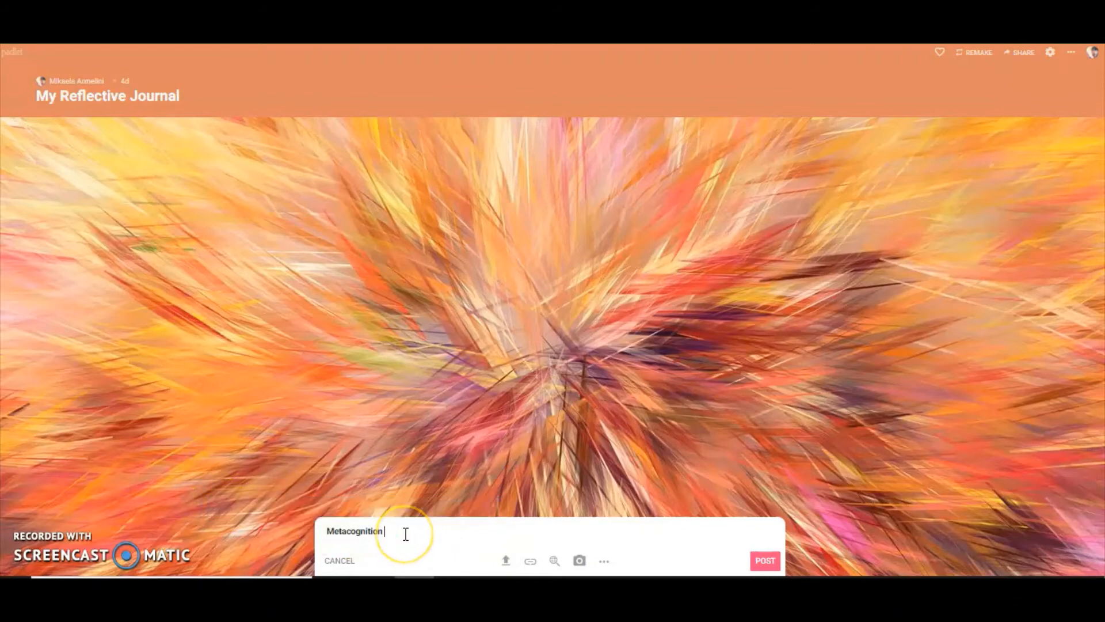
Search videos for "Metacognition cycle", attach "What is metacognition? (Exploring the Metacognition Cycle)" and publish the post.
click(554, 560)
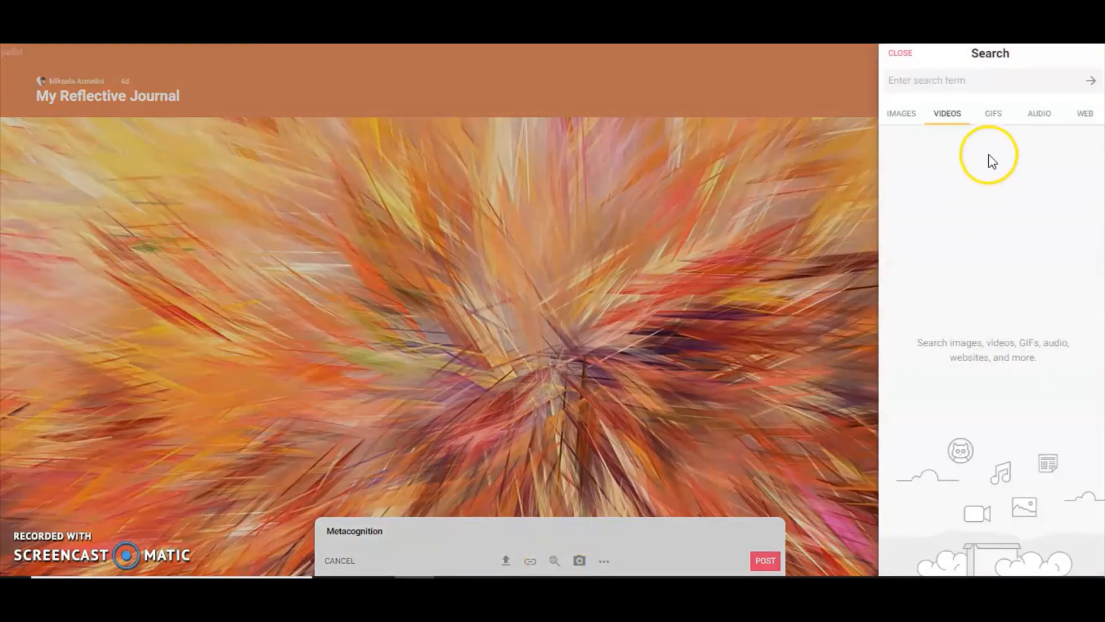
click(1029, 115)
click(1094, 110)
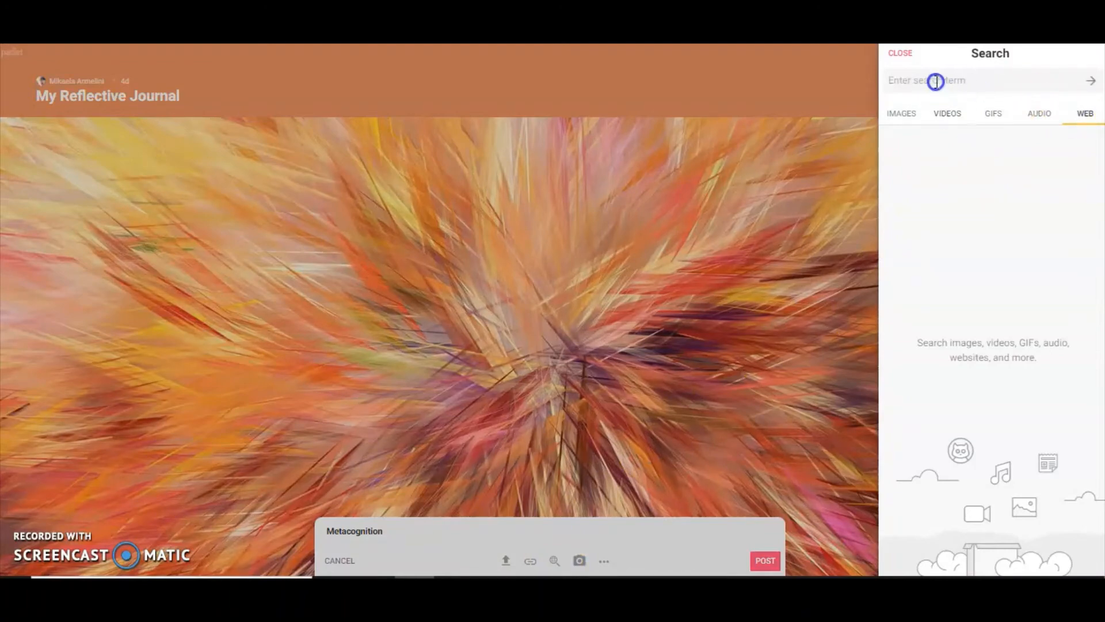
click(943, 118)
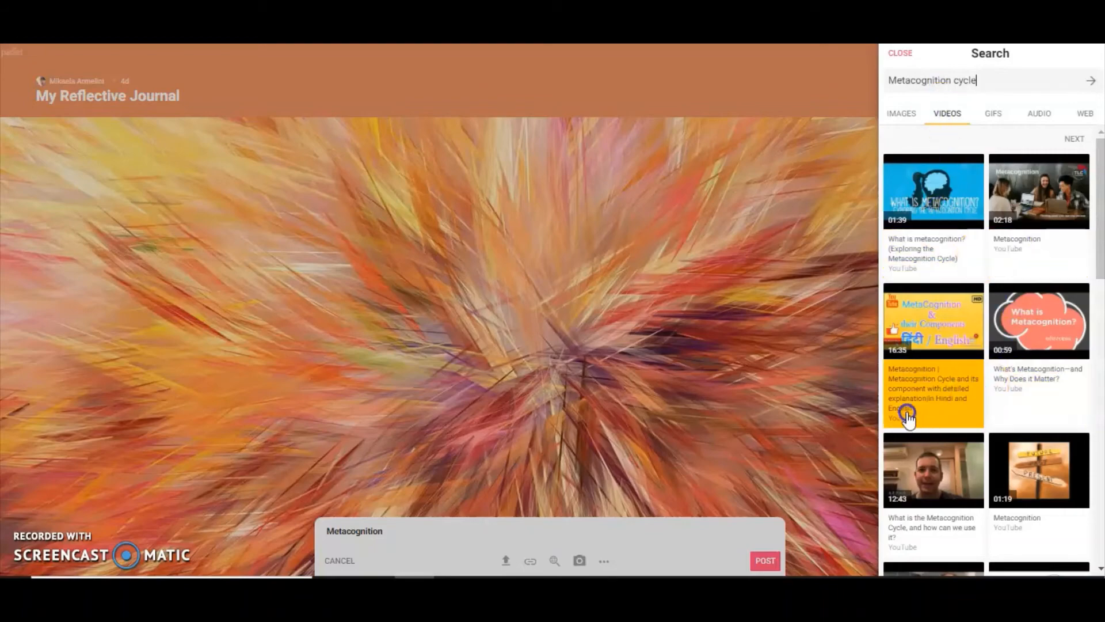
click(923, 198)
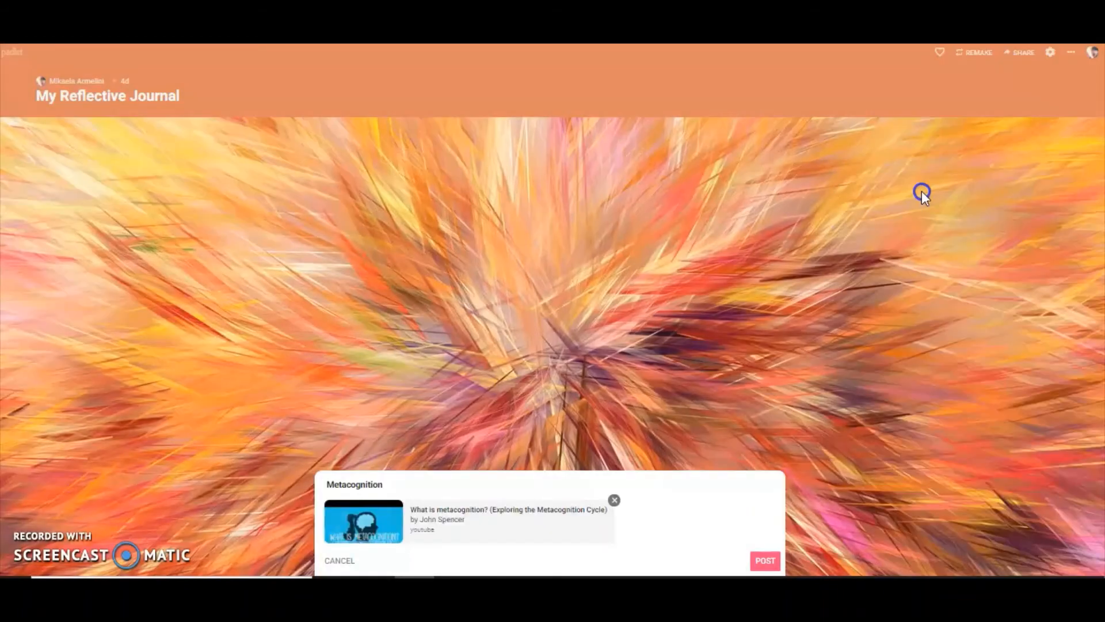
click(761, 562)
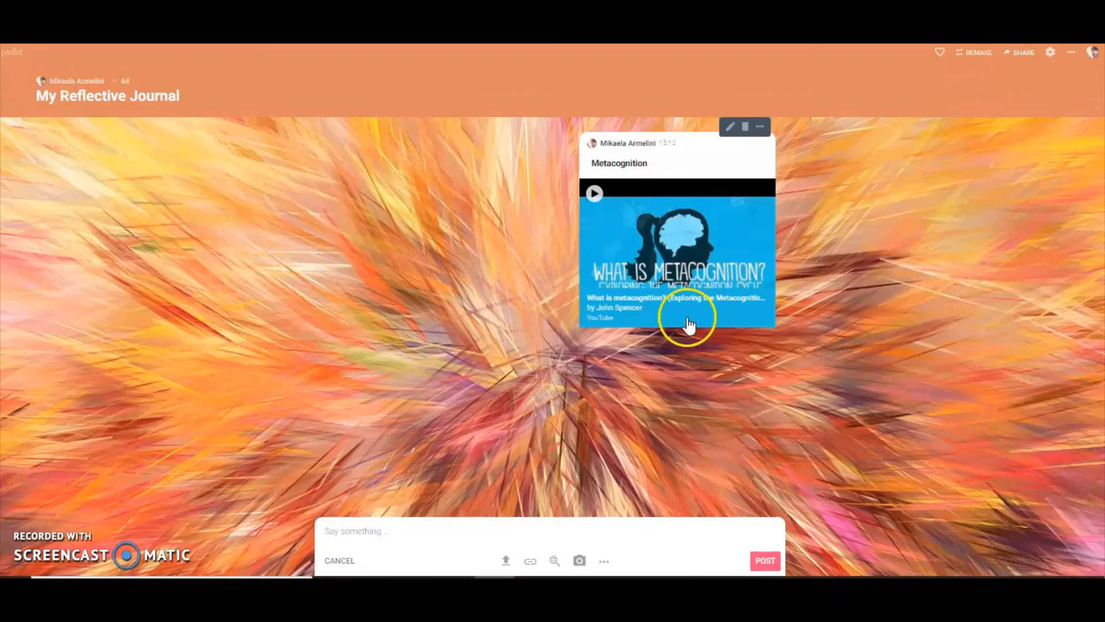
Open the padlet's sharing options and look over the member invitation, privacy, share and export sections.
click(1008, 60)
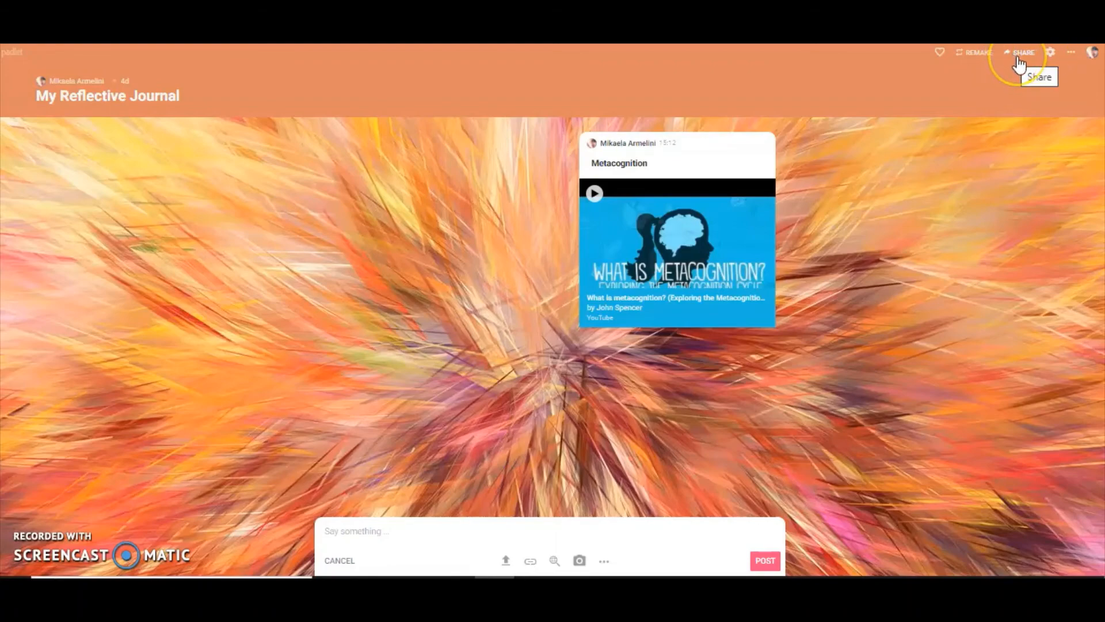
click(1017, 56)
click(933, 113)
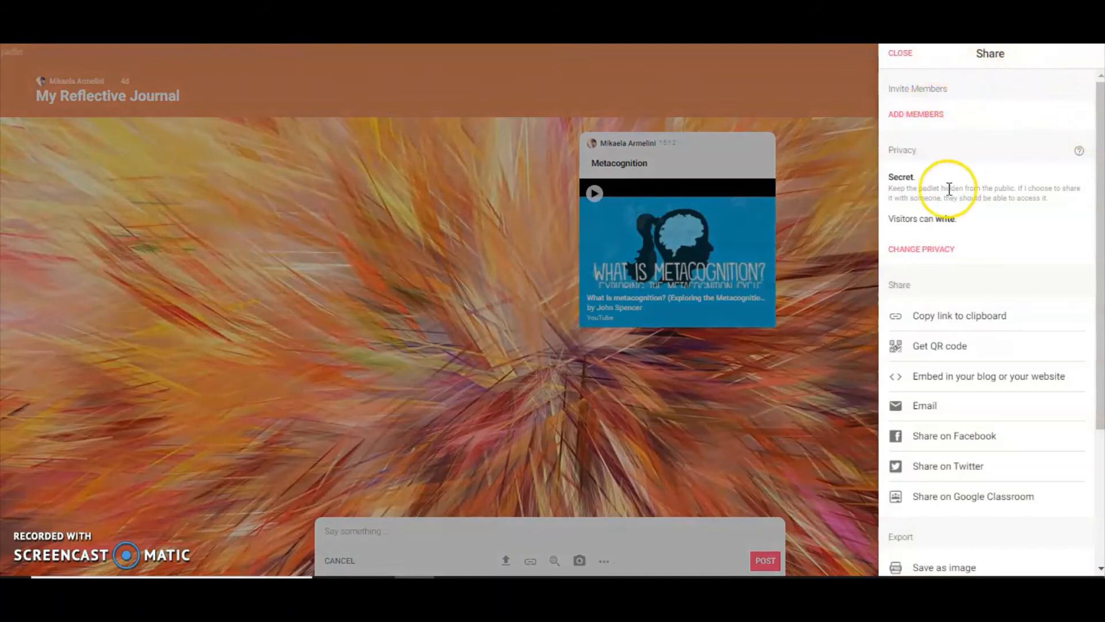
drag(1100, 208, 1101, 314)
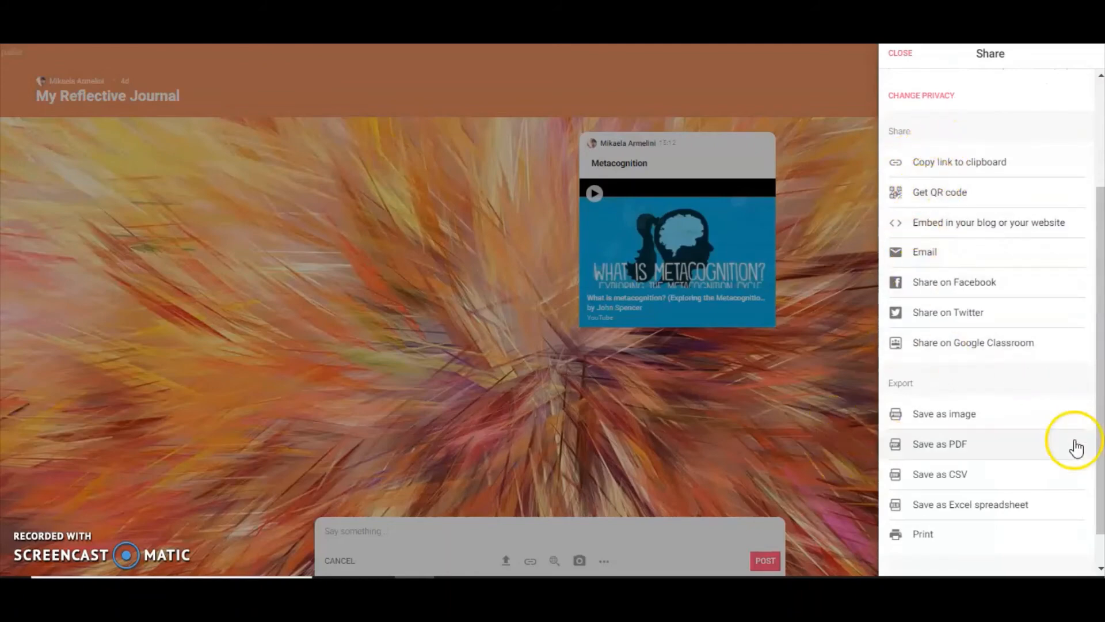
drag(1100, 414, 1100, 288)
click(941, 212)
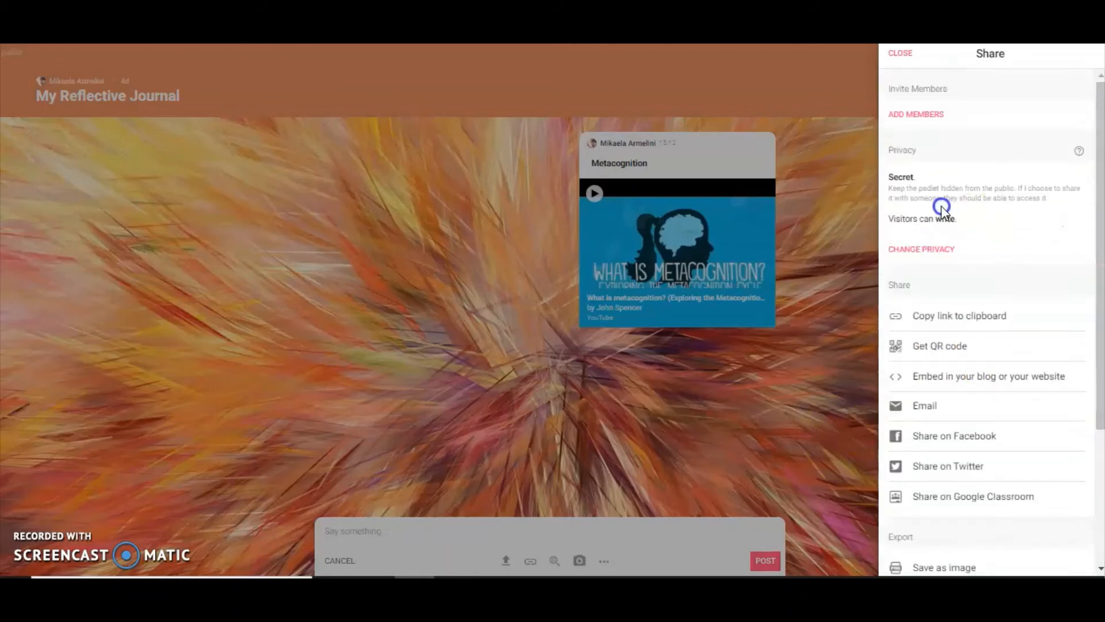
Examine the privacy levels and visitor permissions offered for the padlet, and return to the sharing options.
click(918, 250)
click(915, 253)
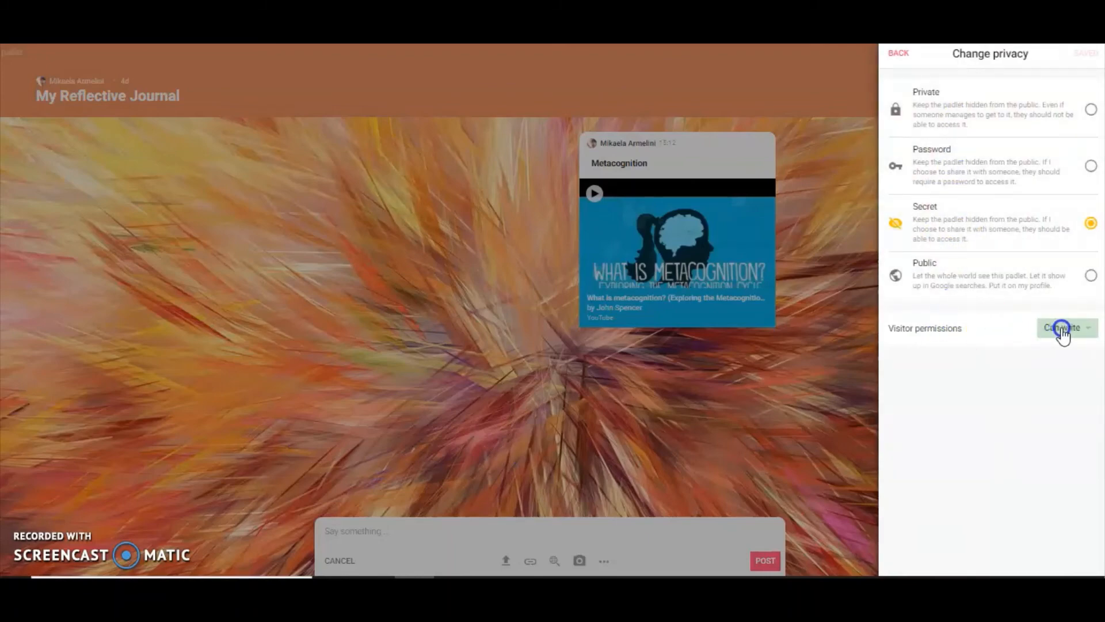
click(896, 54)
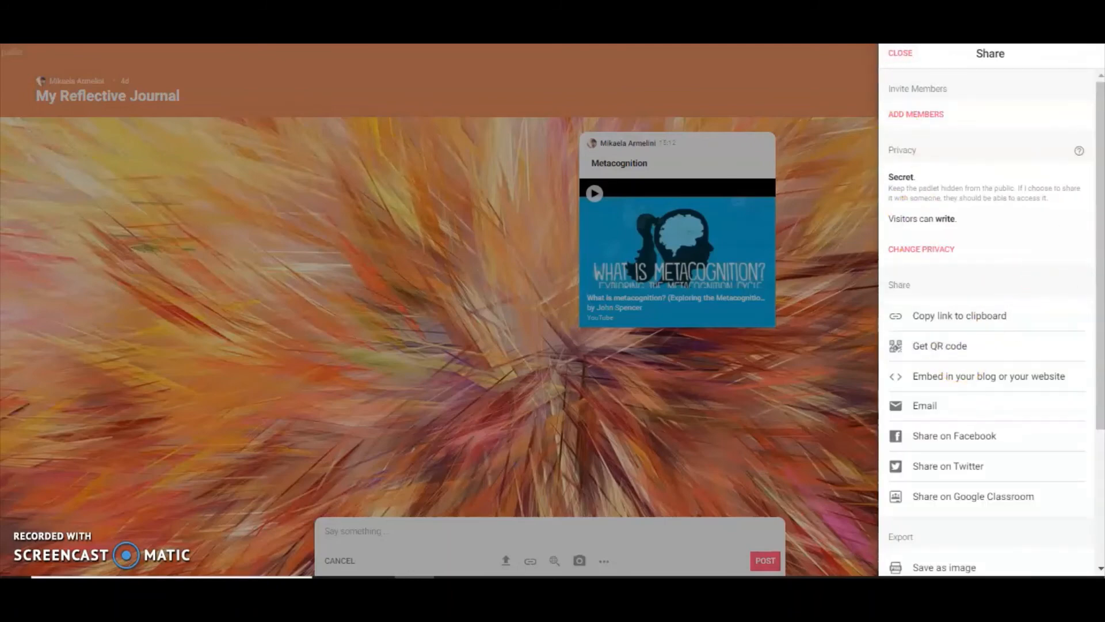
Review the link, QR code, social sharing, export and print choices, and close the sharing options.
scroll(1098, 293, down, 2)
click(914, 207)
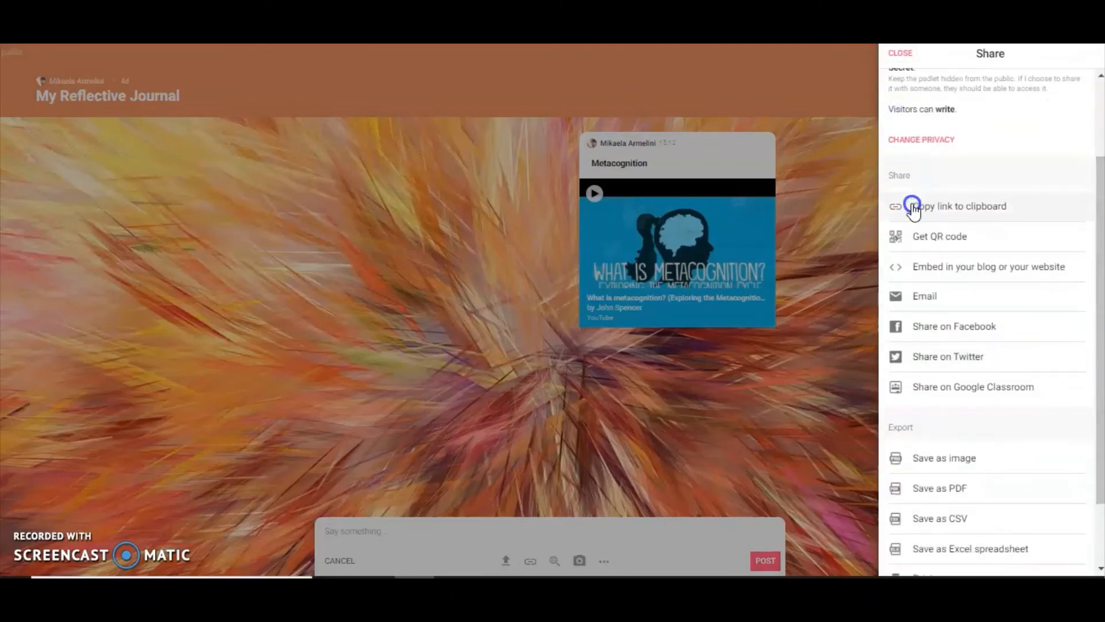
click(929, 237)
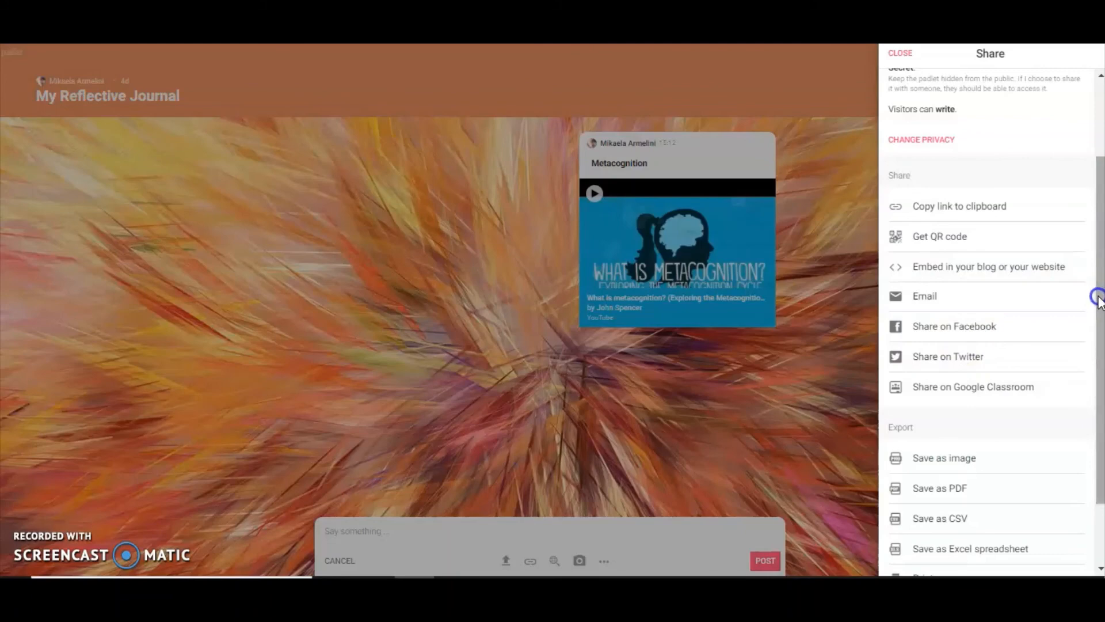
drag(1098, 291, 1095, 382)
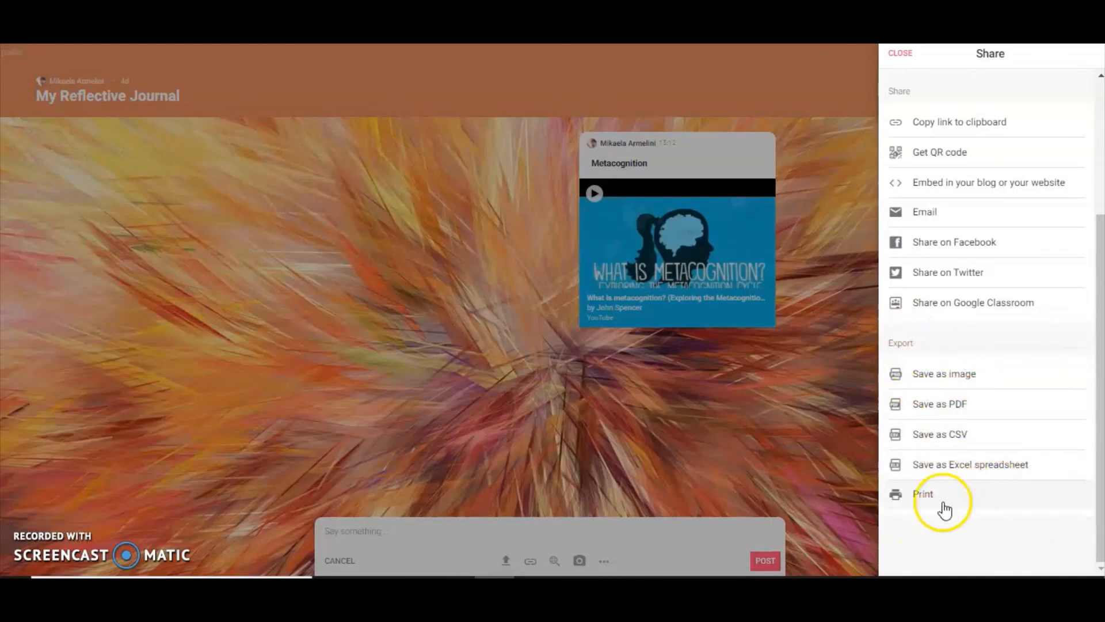
click(905, 52)
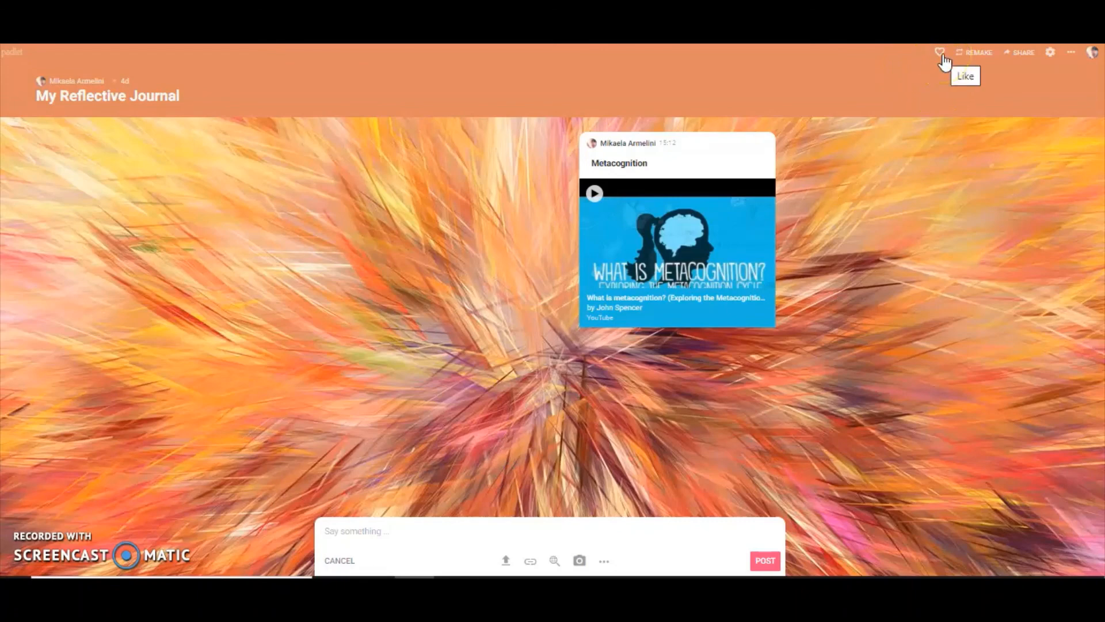
click(422, 186)
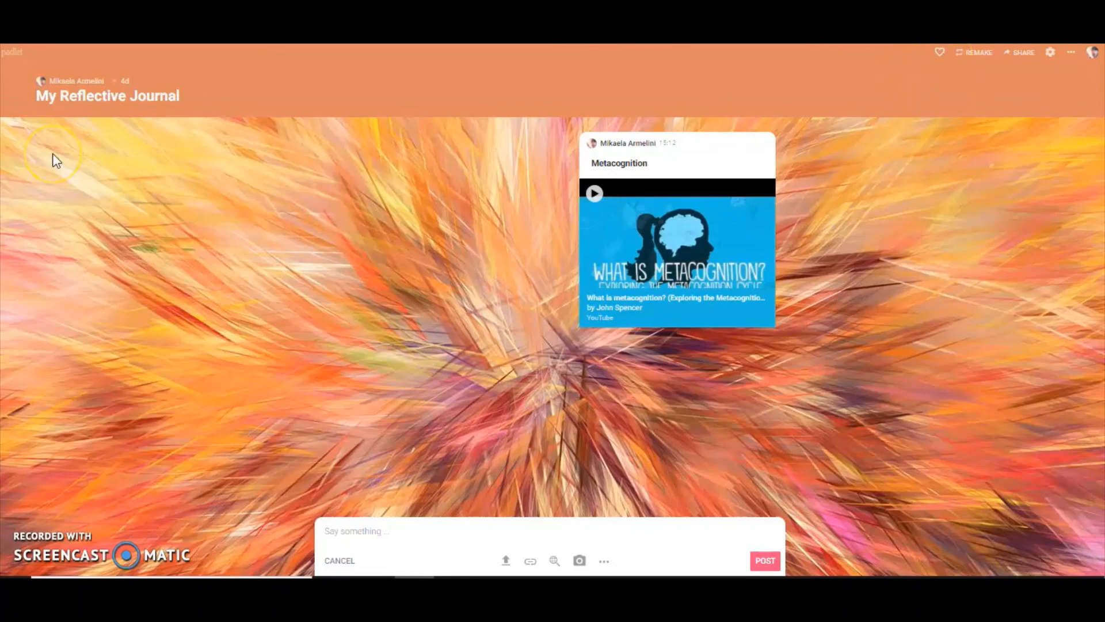